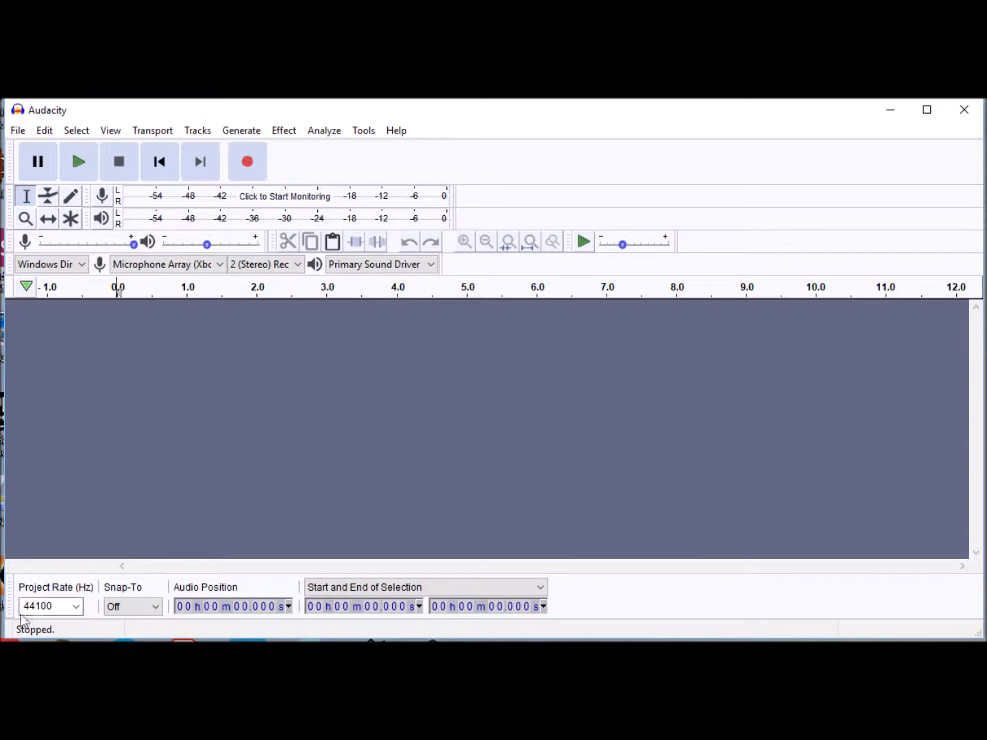
{"action": "left_click", "coordinate": [76, 607]}
{"action": "left_click", "coordinate": [77, 608]}
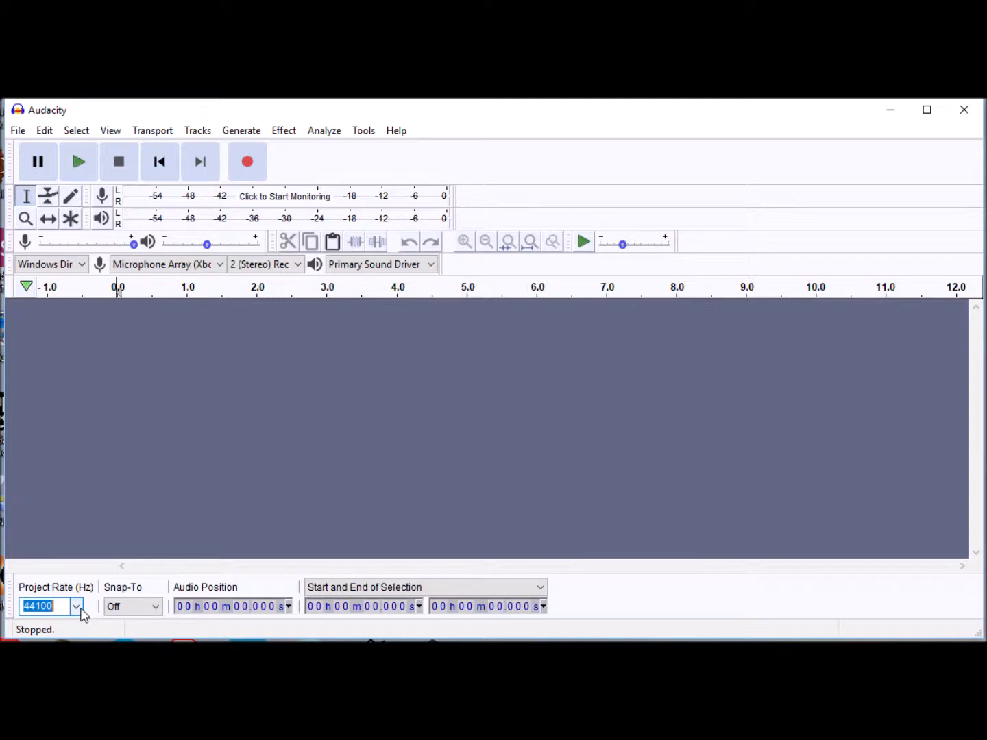
Step: Open the recently used project Dummy File.aup from the Dummy Filke folder
{"action": "left_click", "coordinate": [22, 134]}
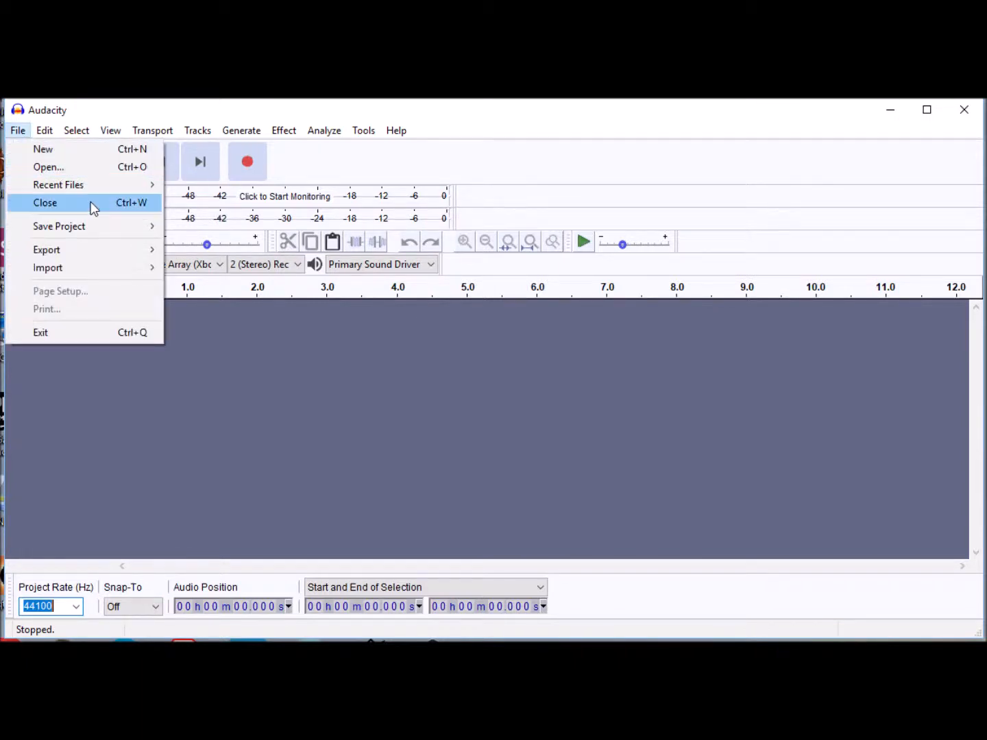
{"action": "mouse_move", "coordinate": [109, 183]}
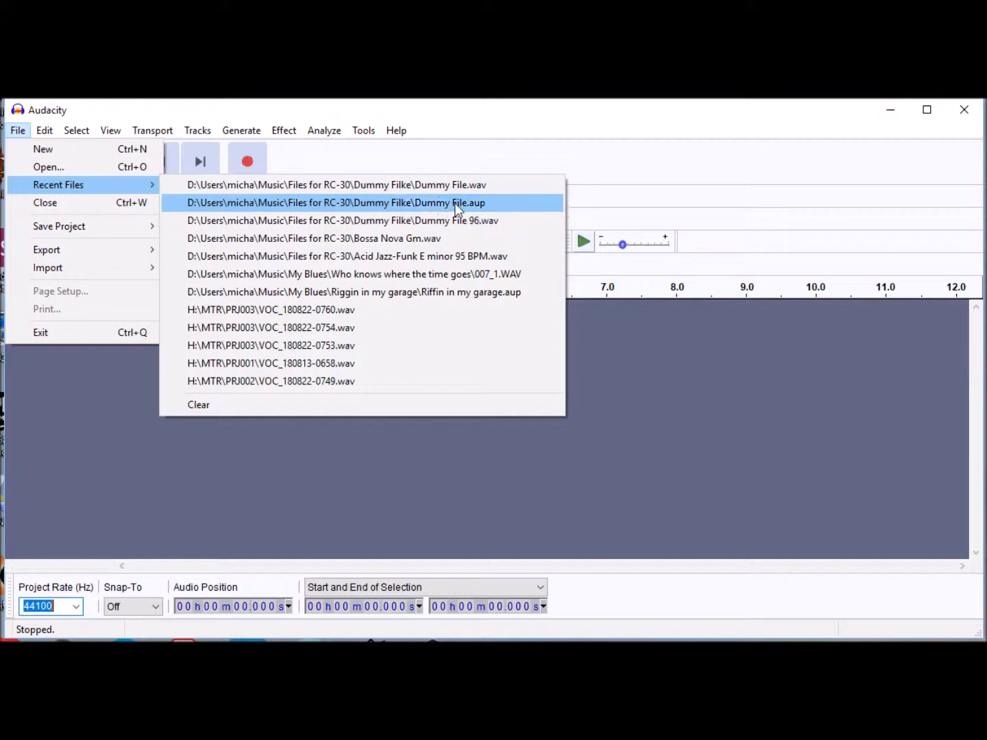
{"action": "left_click", "coordinate": [454, 203]}
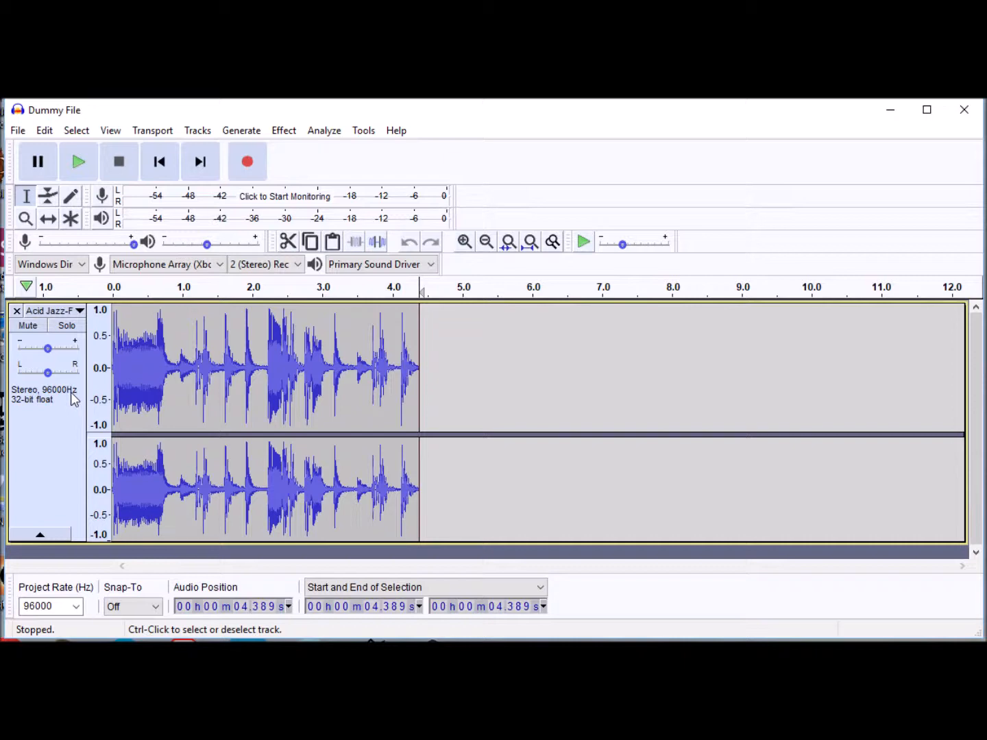
Step: Select the whole Acid Jazz stereo track and resample it to 44100 Hz
{"action": "left_click", "coordinate": [71, 395]}
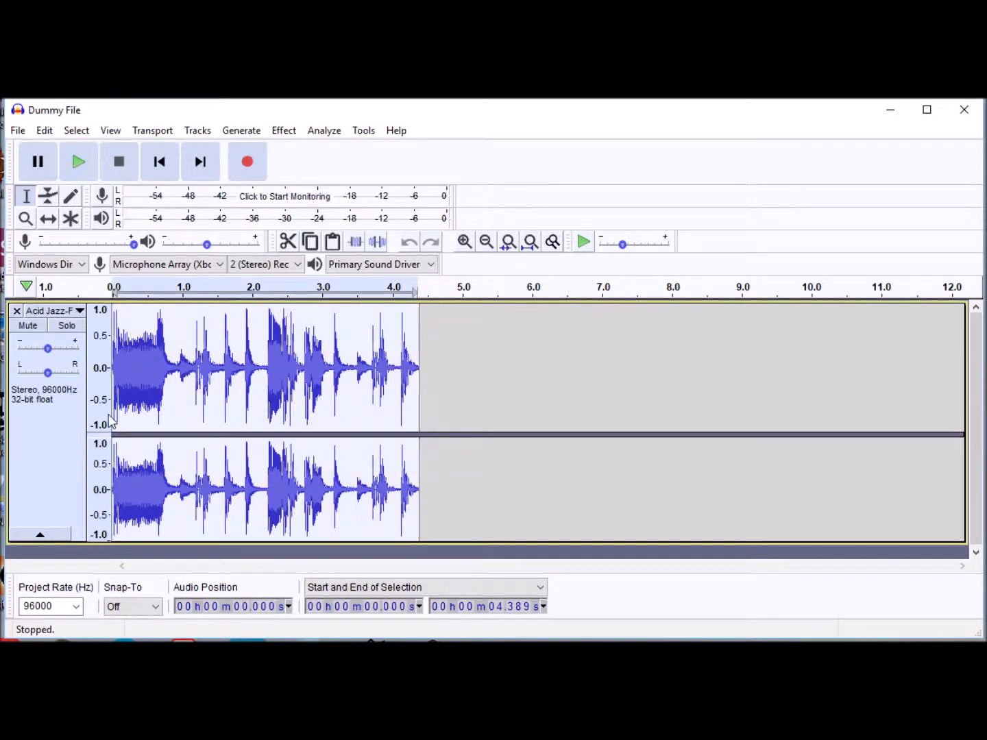
{"action": "left_click", "coordinate": [198, 133]}
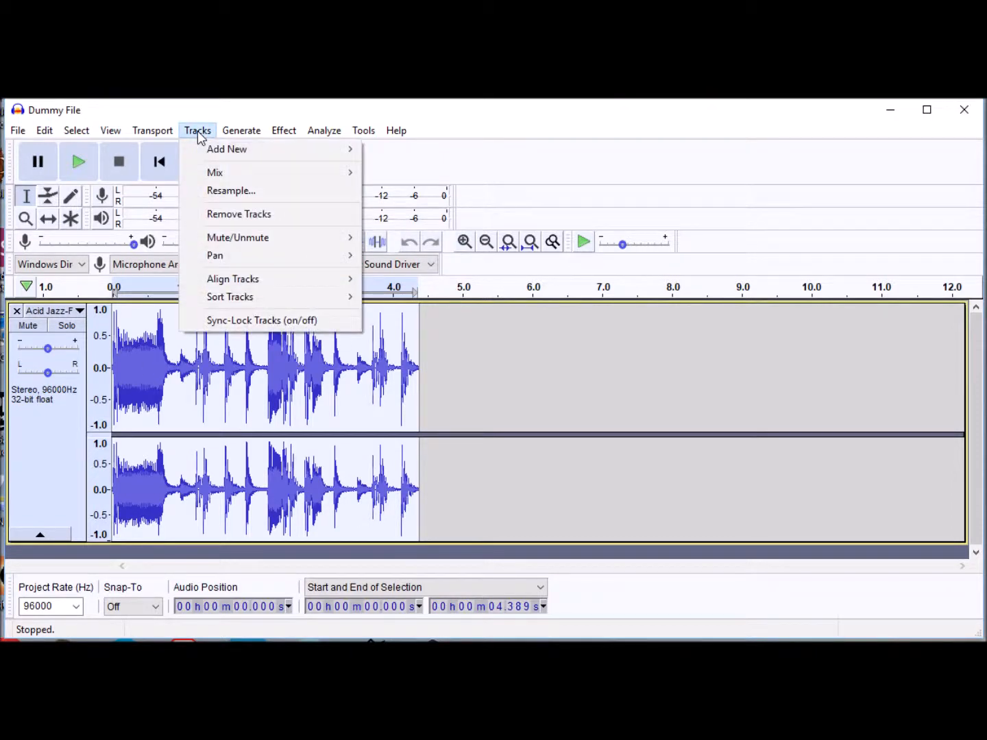
{"action": "left_click", "coordinate": [243, 193]}
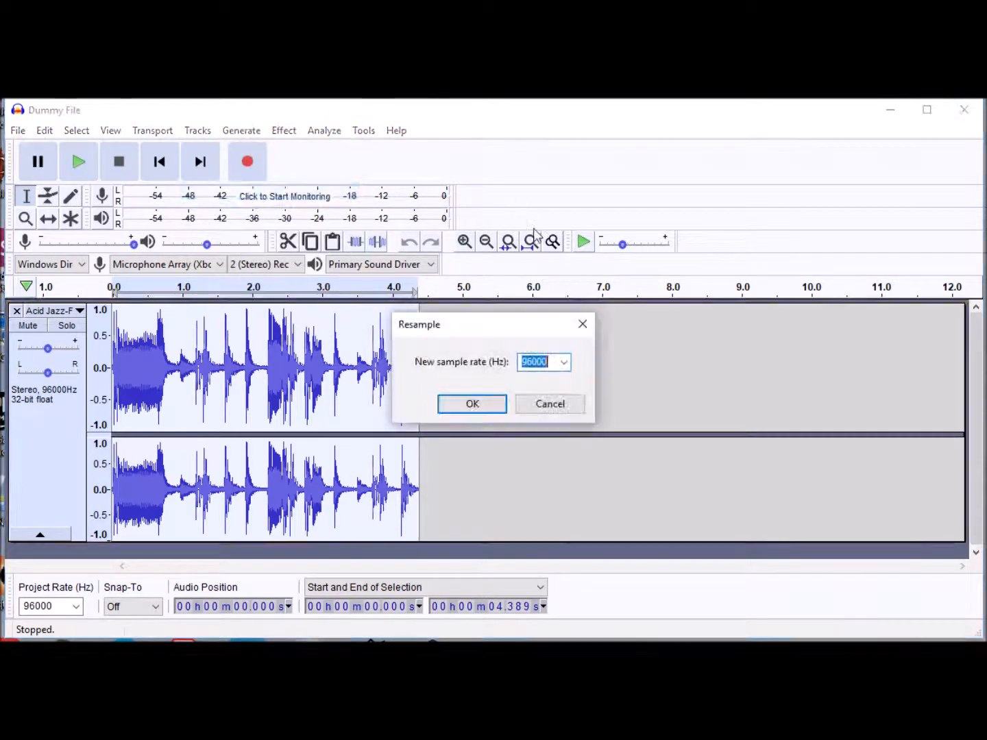
{"action": "left_click", "coordinate": [564, 362]}
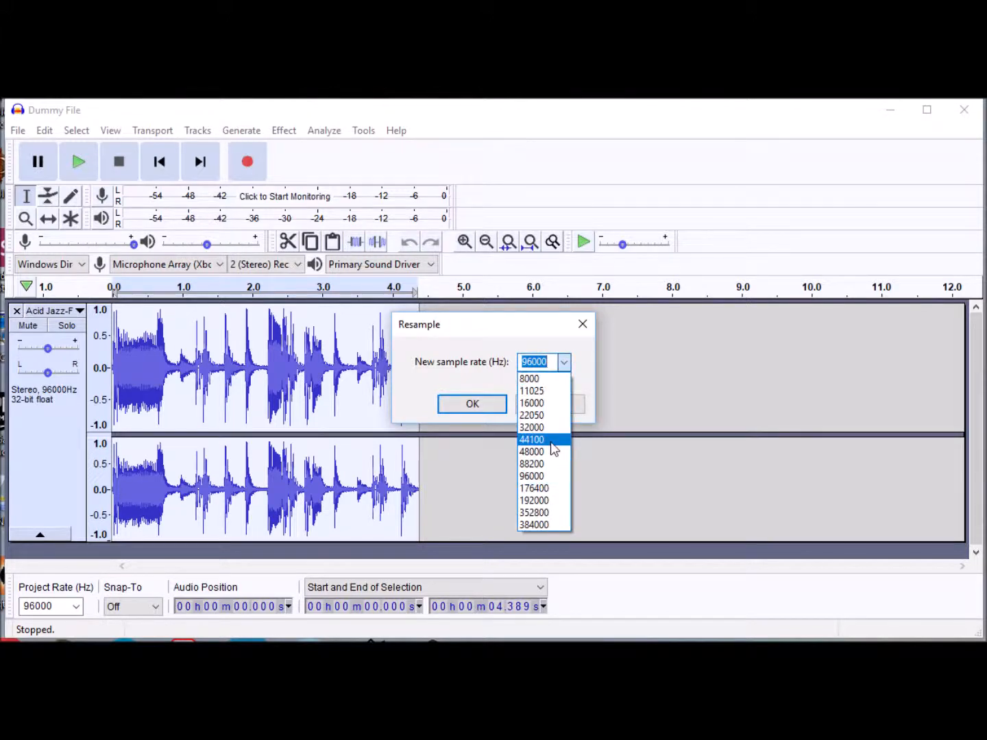
{"action": "left_click", "coordinate": [553, 442]}
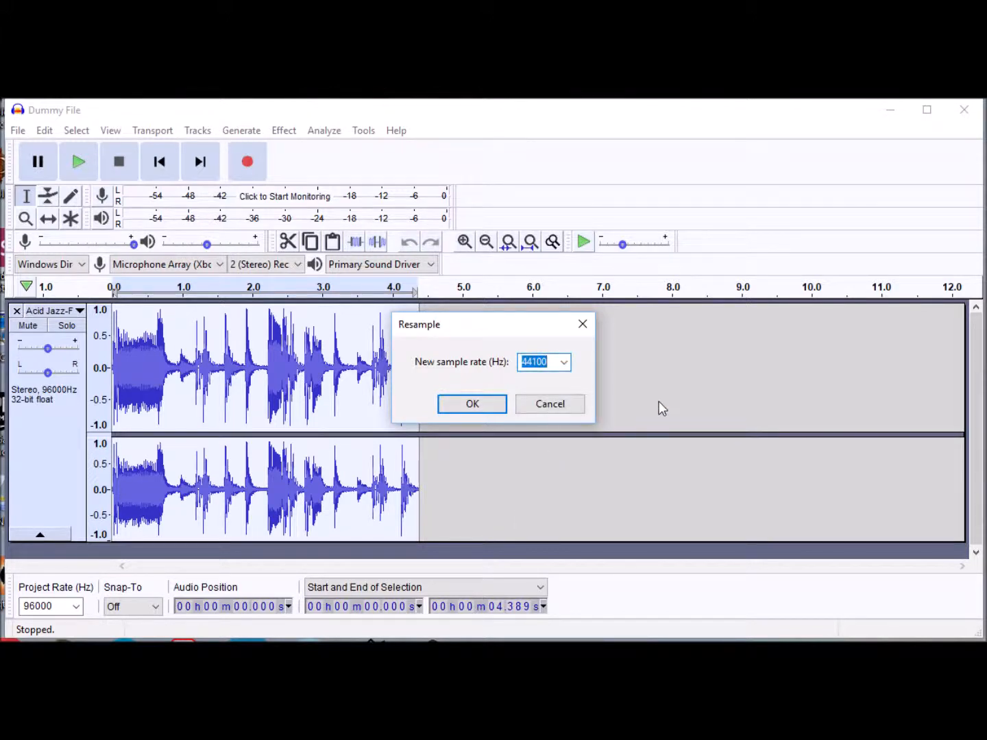
{"action": "left_click", "coordinate": [470, 404]}
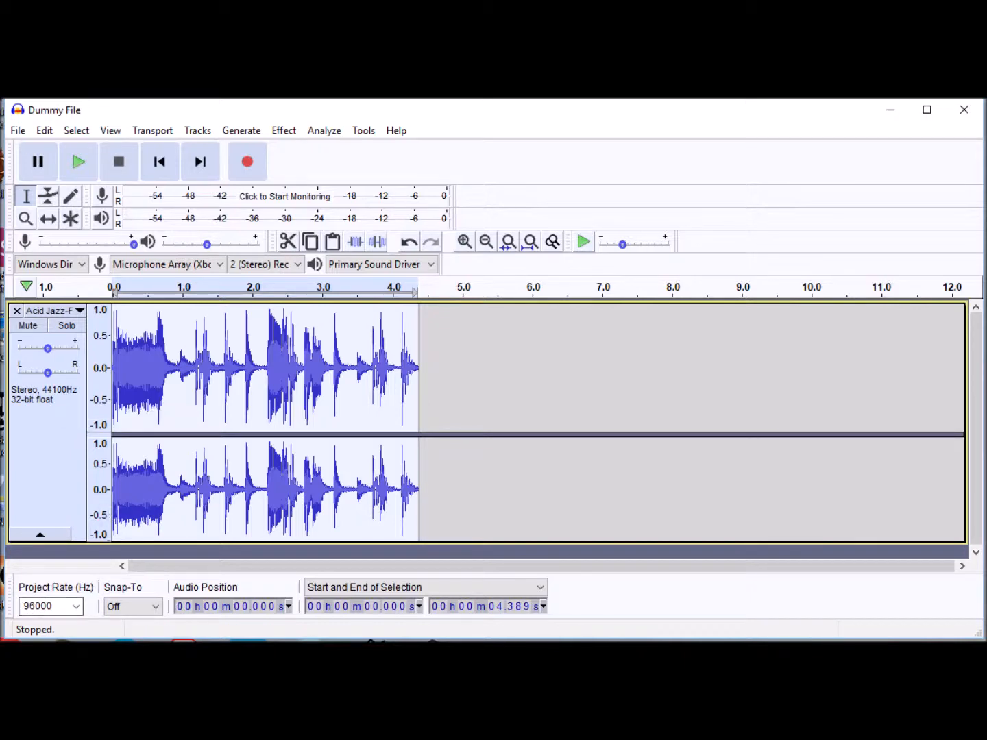
Step: Set the project rate to 44100 Hz to match the resampled track
{"action": "left_click", "coordinate": [76, 607]}
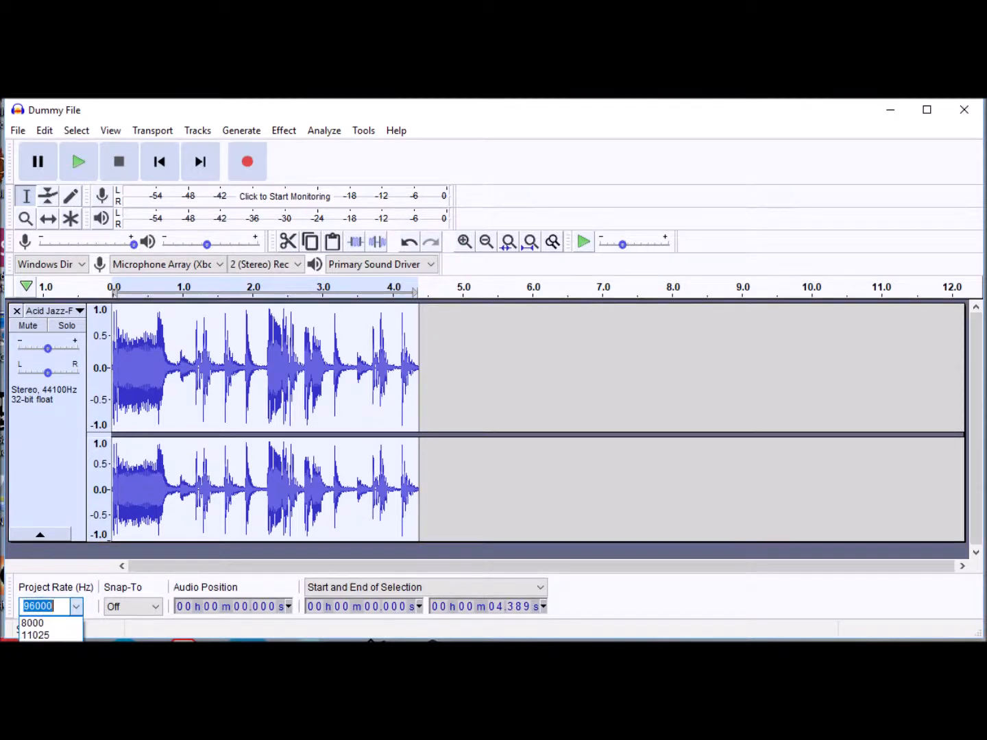
{"action": "left_click", "coordinate": [40, 685]}
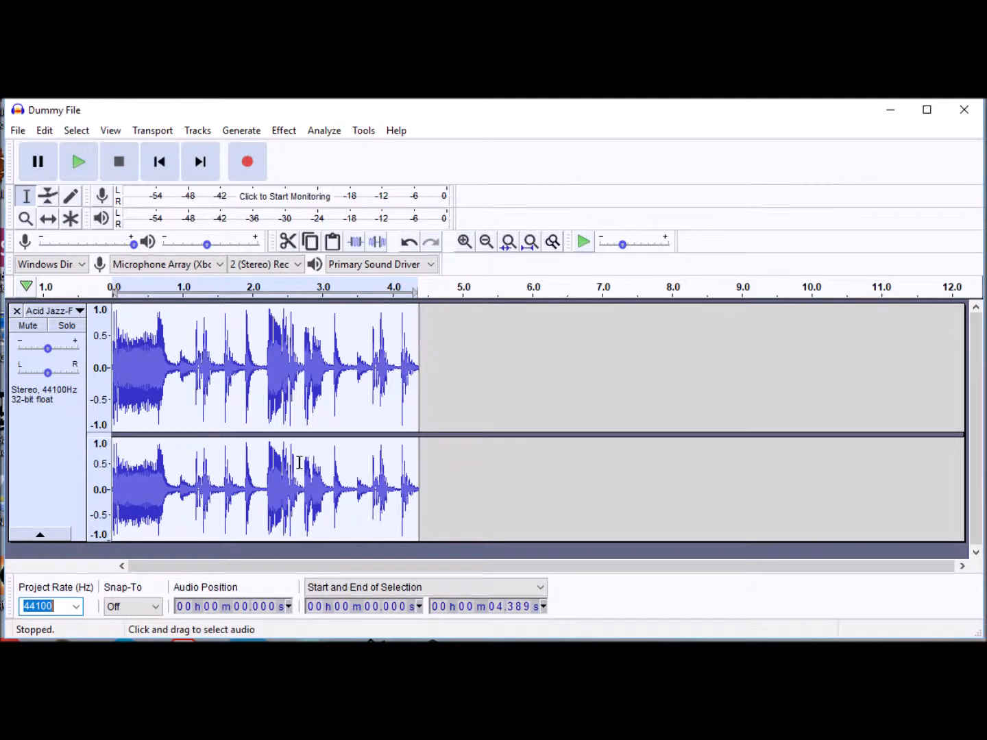
{"action": "left_click", "coordinate": [21, 136]}
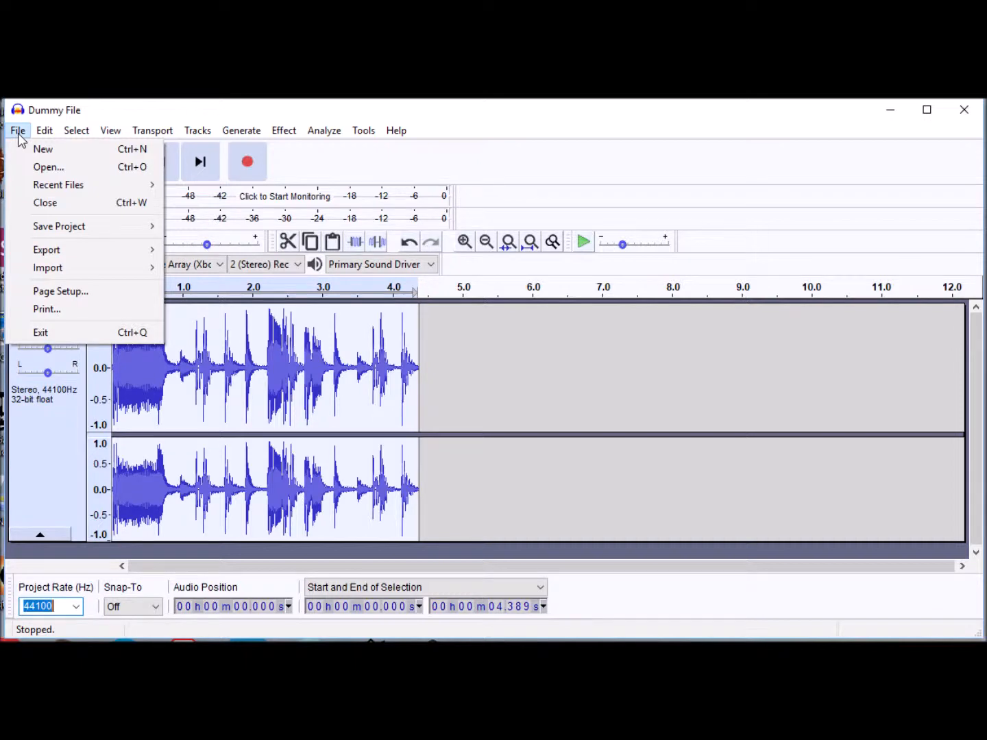
{"action": "left_click", "coordinate": [49, 465]}
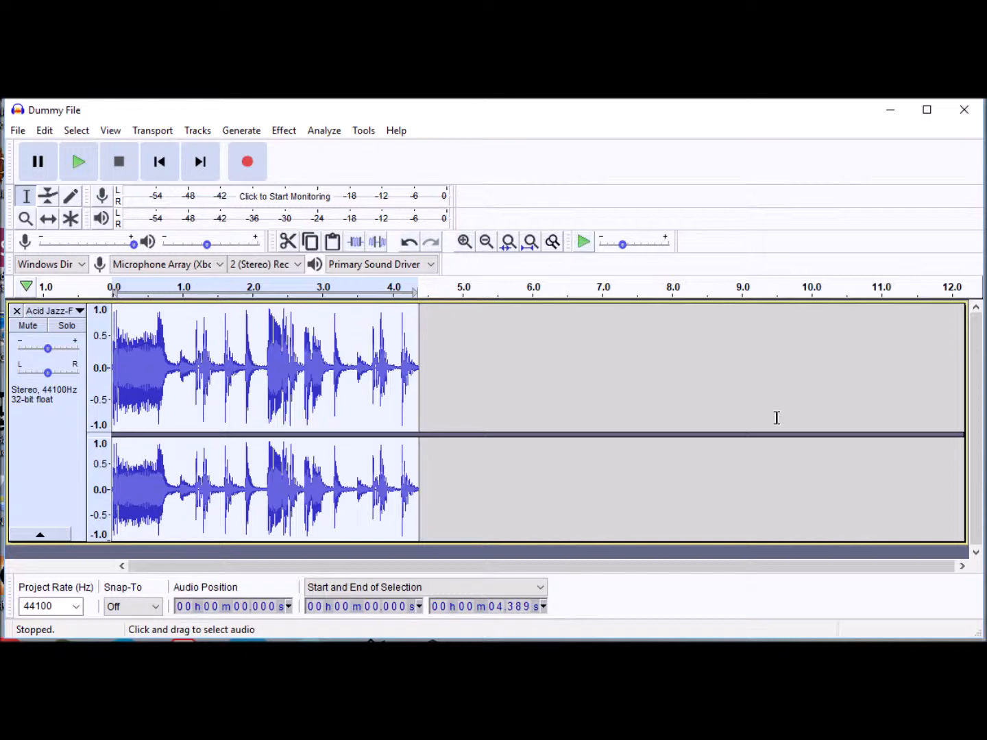
Step: Export the audio as Dummy File.wav in WAV (Microsoft) signed 16-bit PCM format, replacing the existing file in the Dummy Filke folder
{"action": "left_click", "coordinate": [18, 132]}
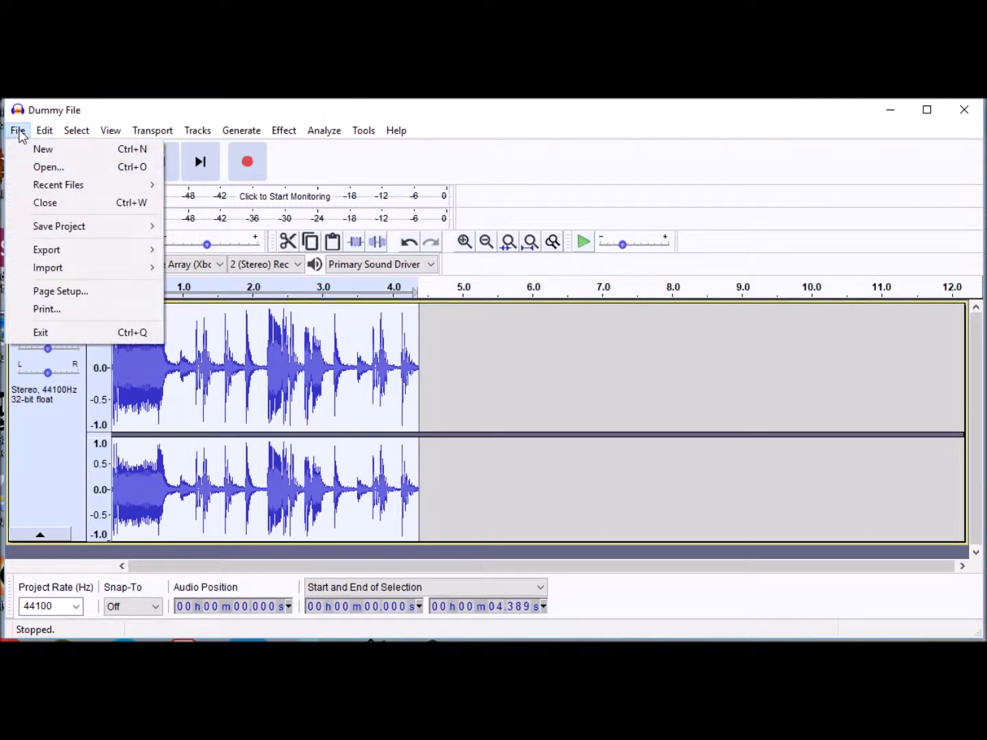
{"action": "mouse_move", "coordinate": [41, 249]}
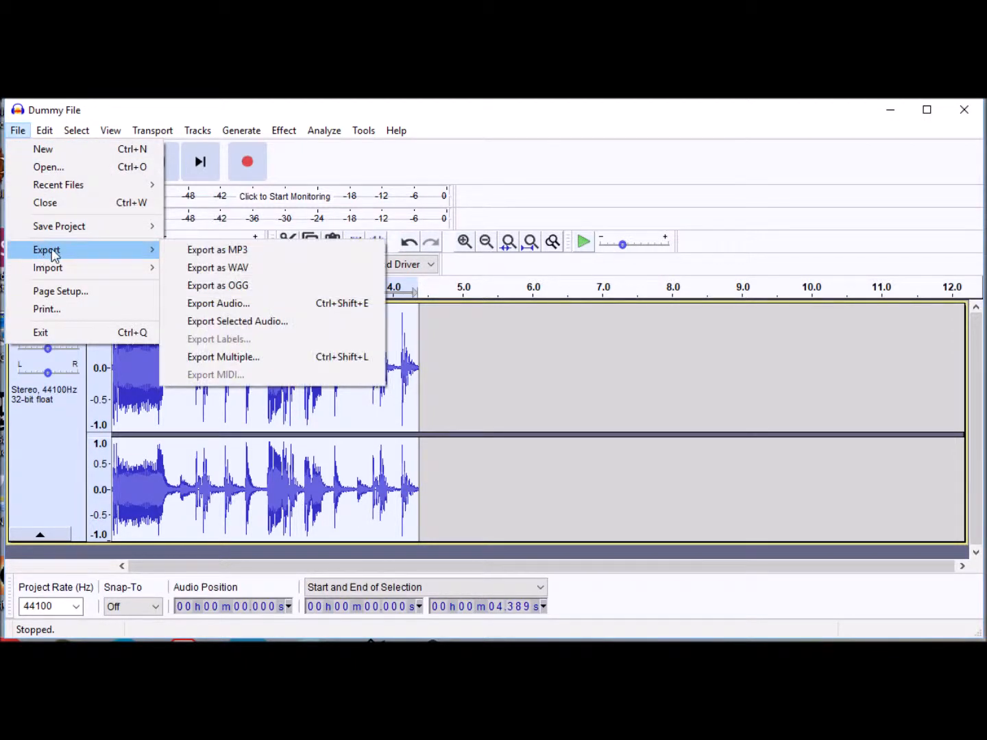
{"action": "left_click", "coordinate": [260, 275]}
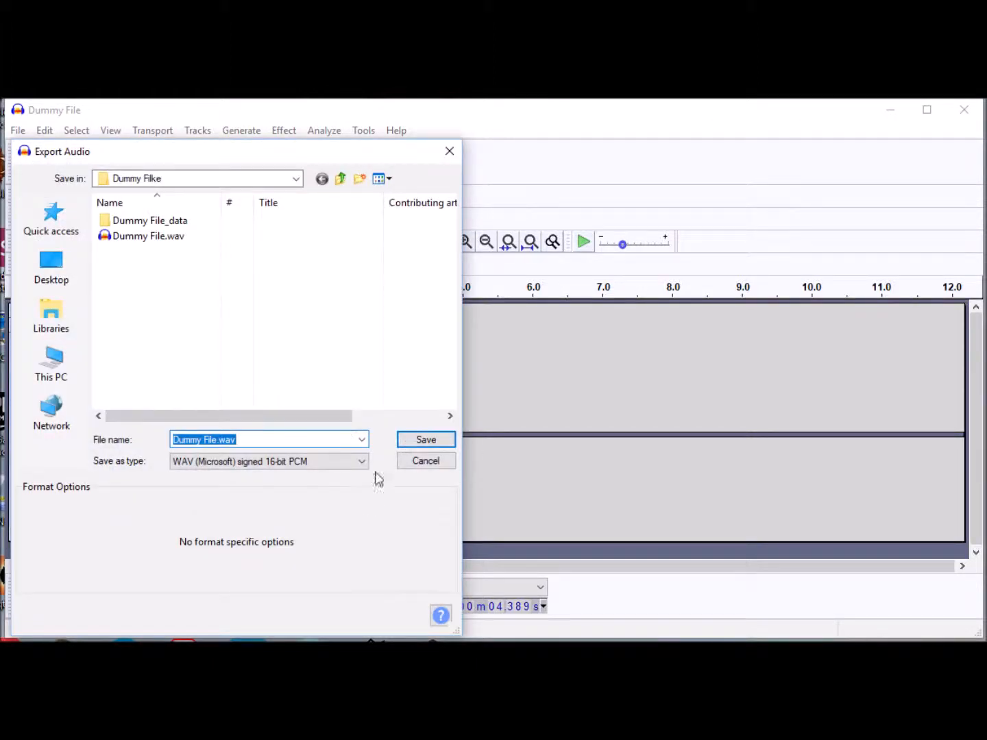
{"action": "left_click", "coordinate": [363, 463]}
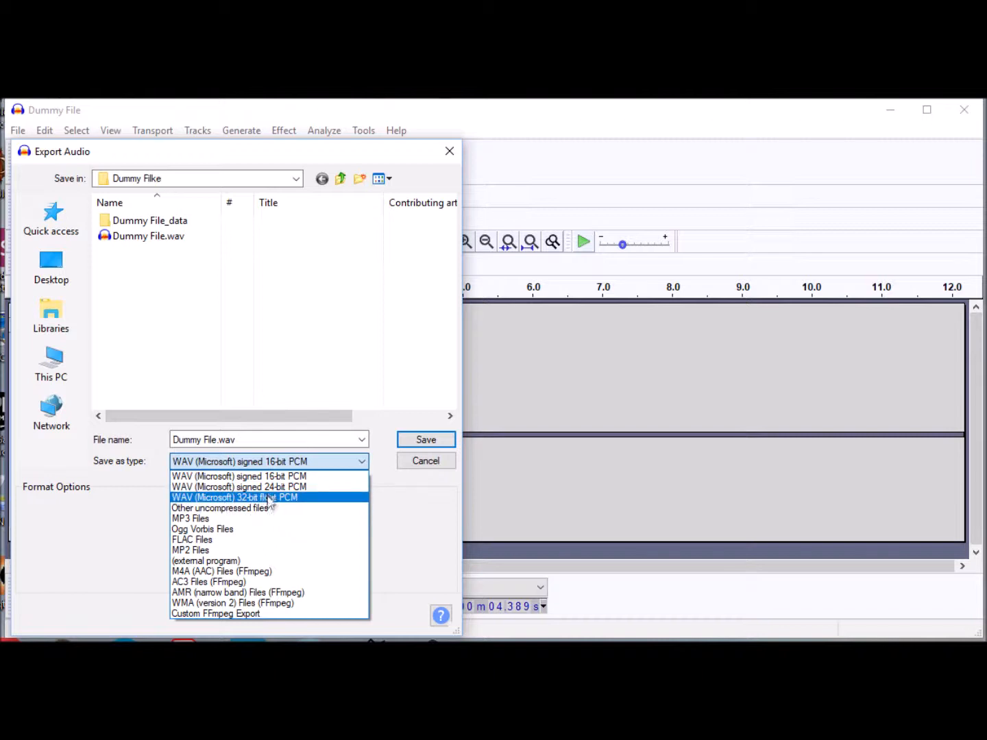
{"action": "left_click", "coordinate": [306, 478]}
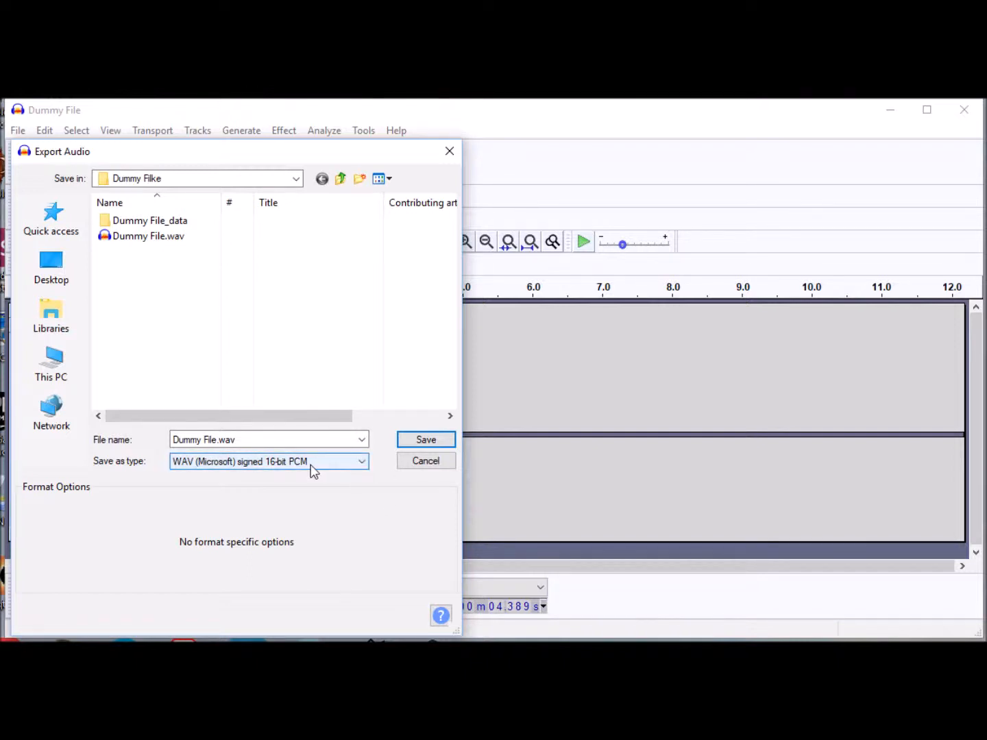
{"action": "left_click", "coordinate": [361, 461]}
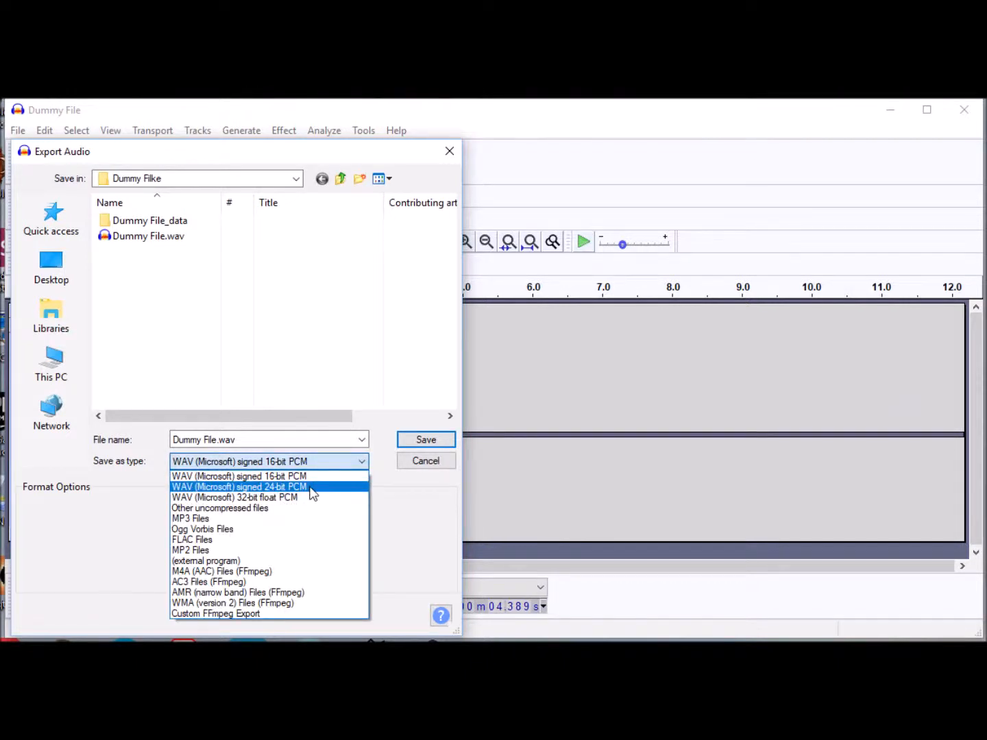
{"action": "left_click", "coordinate": [351, 476]}
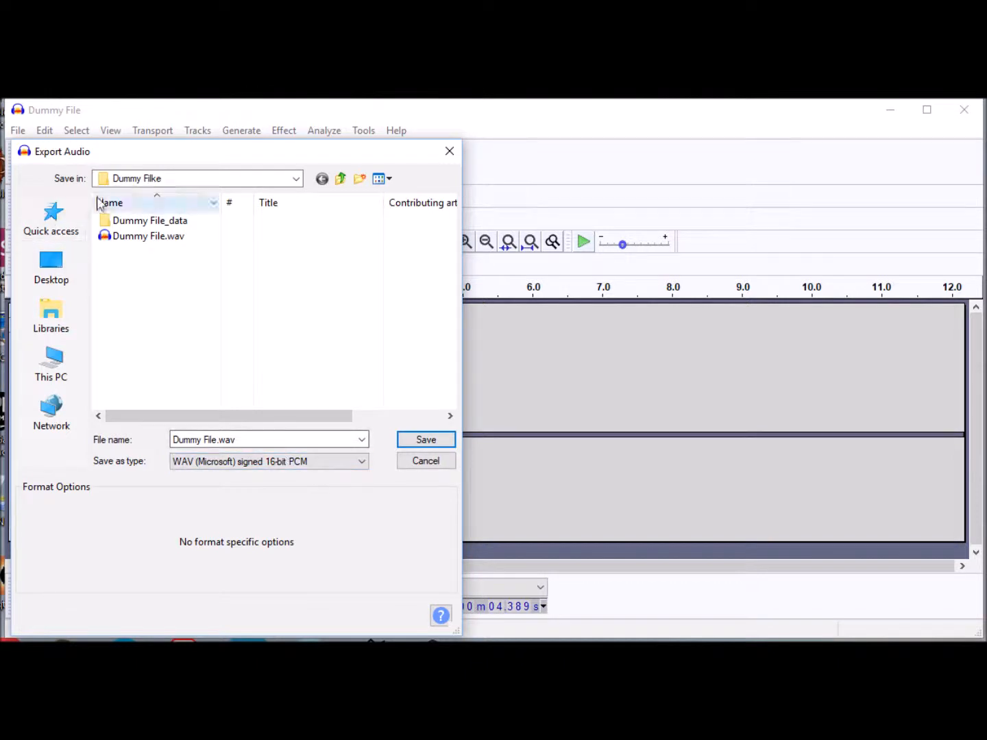
{"action": "left_click", "coordinate": [363, 463]}
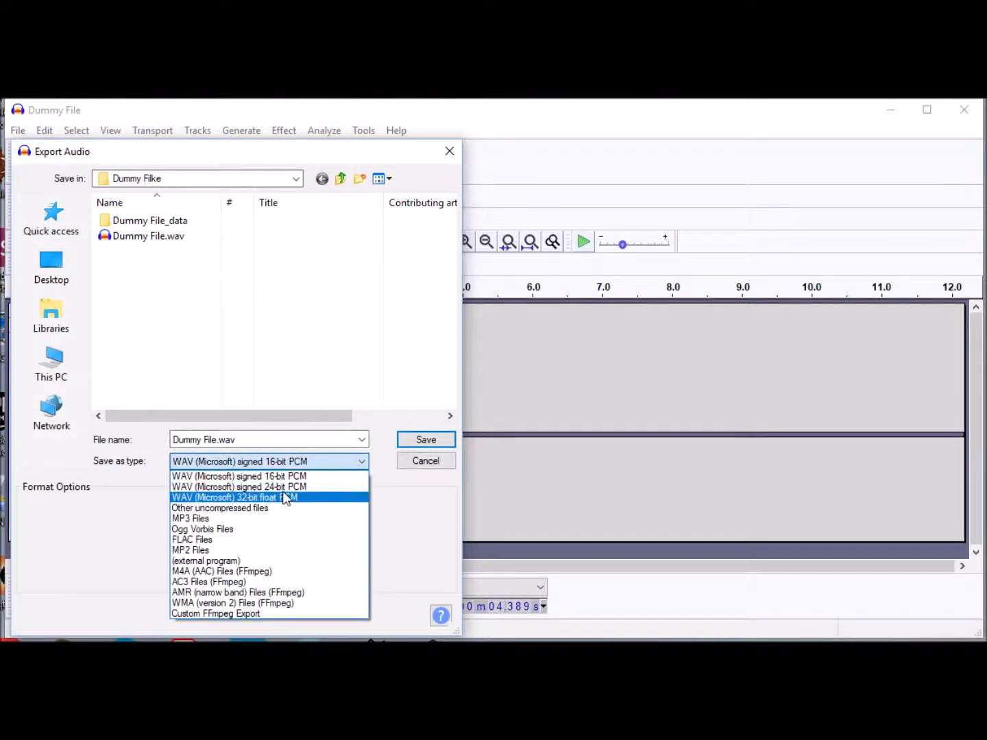
{"action": "left_click", "coordinate": [296, 478]}
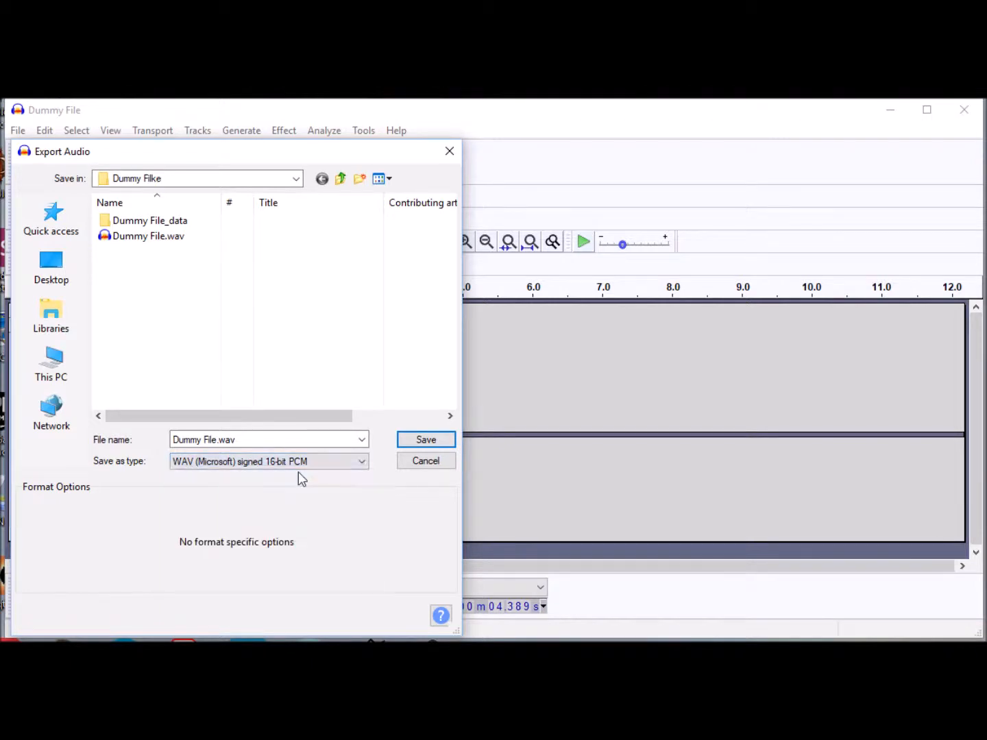
{"action": "left_click", "coordinate": [445, 446]}
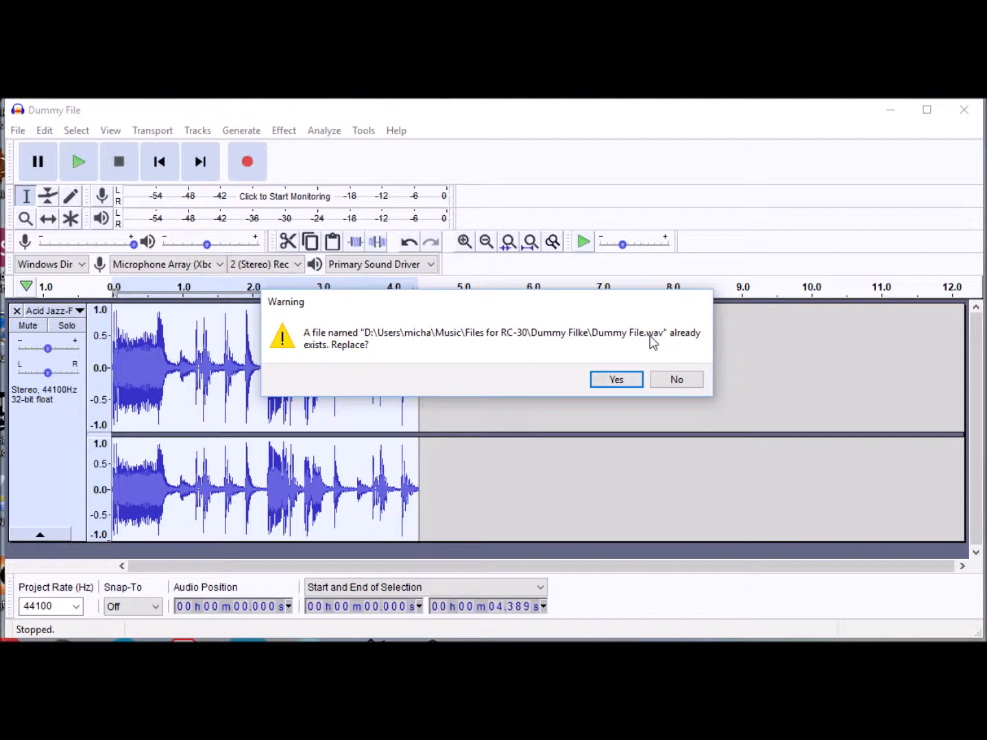
{"action": "left_click", "coordinate": [617, 381]}
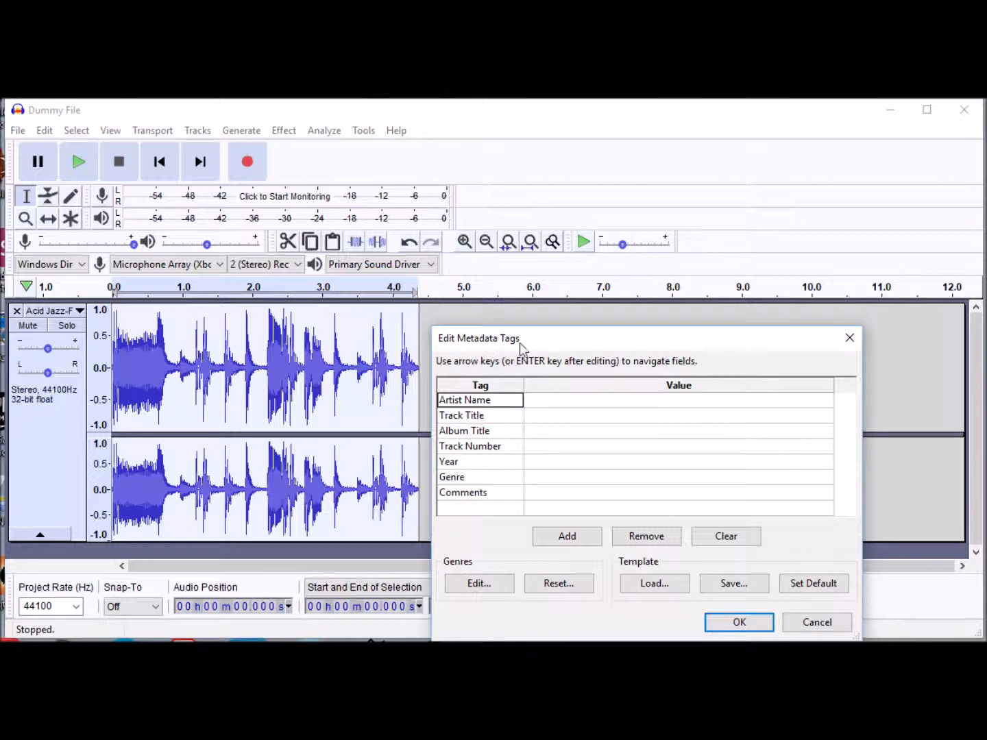
Step: Look through the value fields of the metadata tags, going from Artist Name down to Comments
{"action": "left_click_drag", "start_coordinate": [694, 341], "coordinate": [683, 163]}
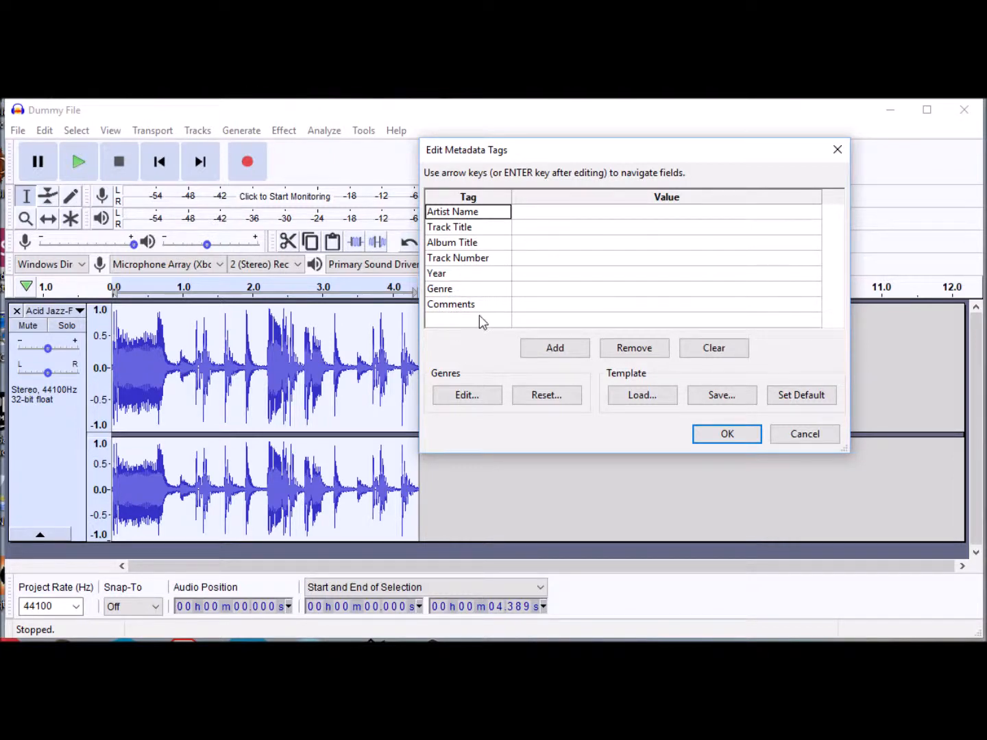
{"action": "left_click", "coordinate": [526, 213]}
{"action": "key", "text": "Down"}
{"action": "key", "text": "Down"}
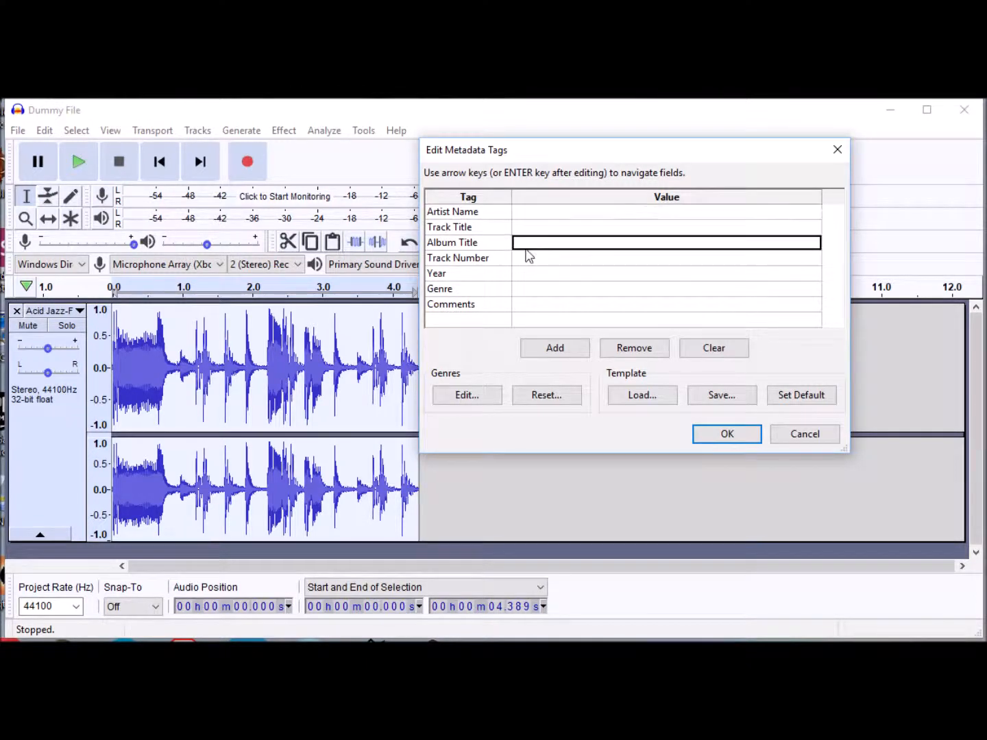
{"action": "key", "text": "Down"}
{"action": "key", "text": "Down"}
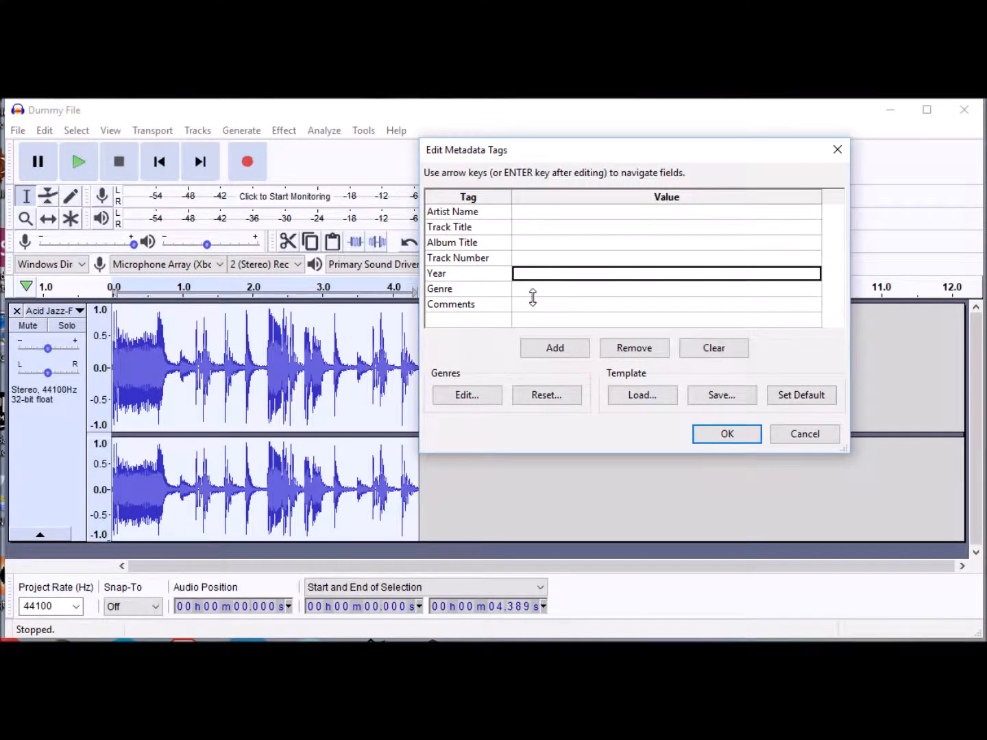
{"action": "key", "text": "Down"}
{"action": "key", "text": "Down"}
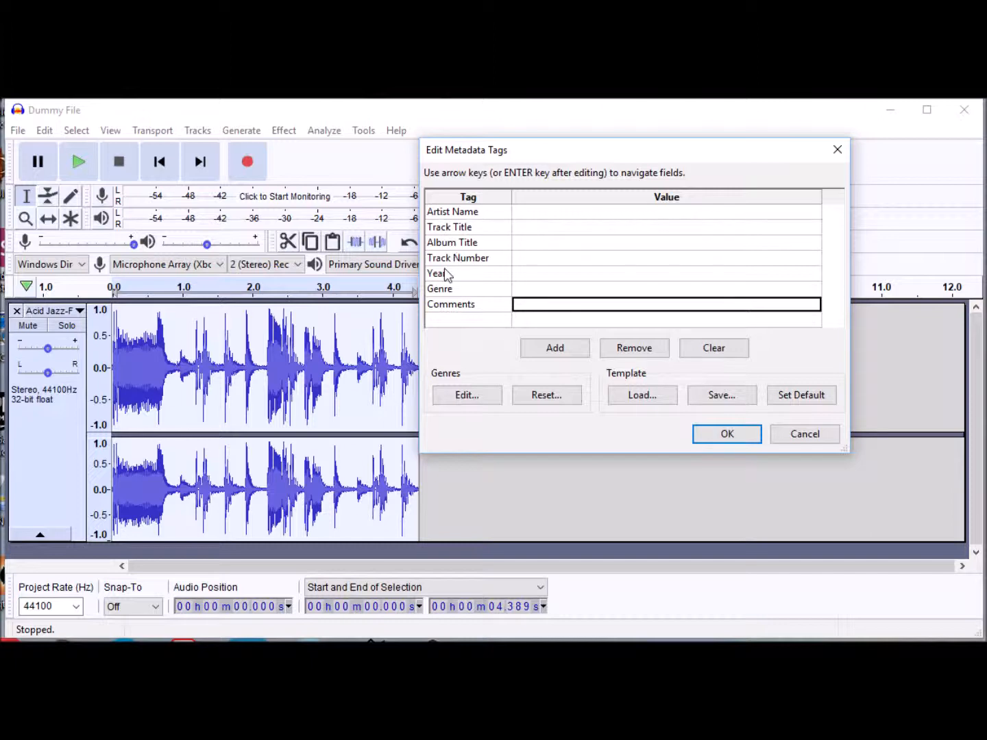
Step: Enter a custom metadata tag named Notes in the empty row and remove that row again
{"action": "left_click", "coordinate": [457, 322]}
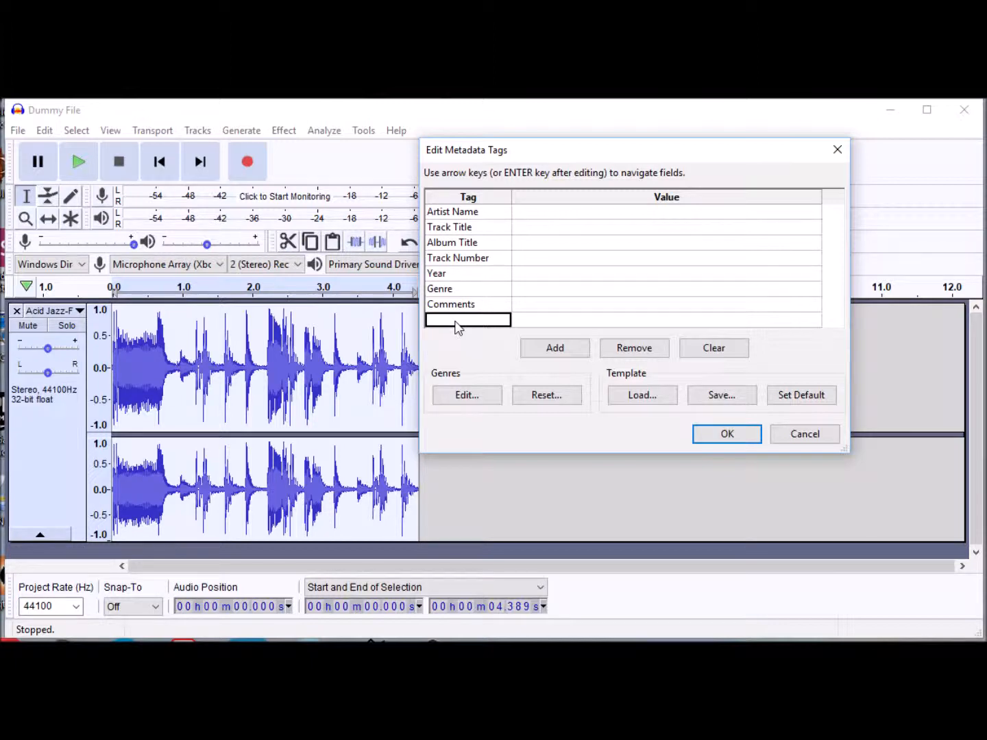
{"action": "type", "text": "Notesw"}
{"action": "key", "text": "BackSpace"}
{"action": "left_click", "coordinate": [656, 349]}
Step: Fill in the artist's name as the value of the Artist Name metadata tag
{"action": "left_click", "coordinate": [532, 215]}
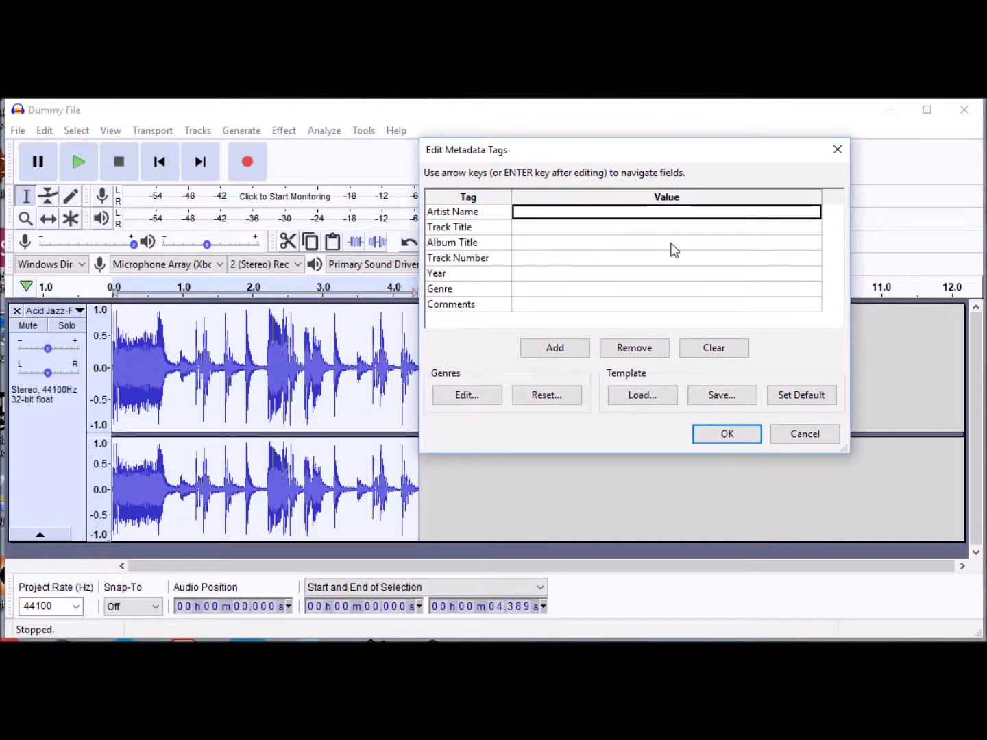
{"action": "type", "text": "Adel"}
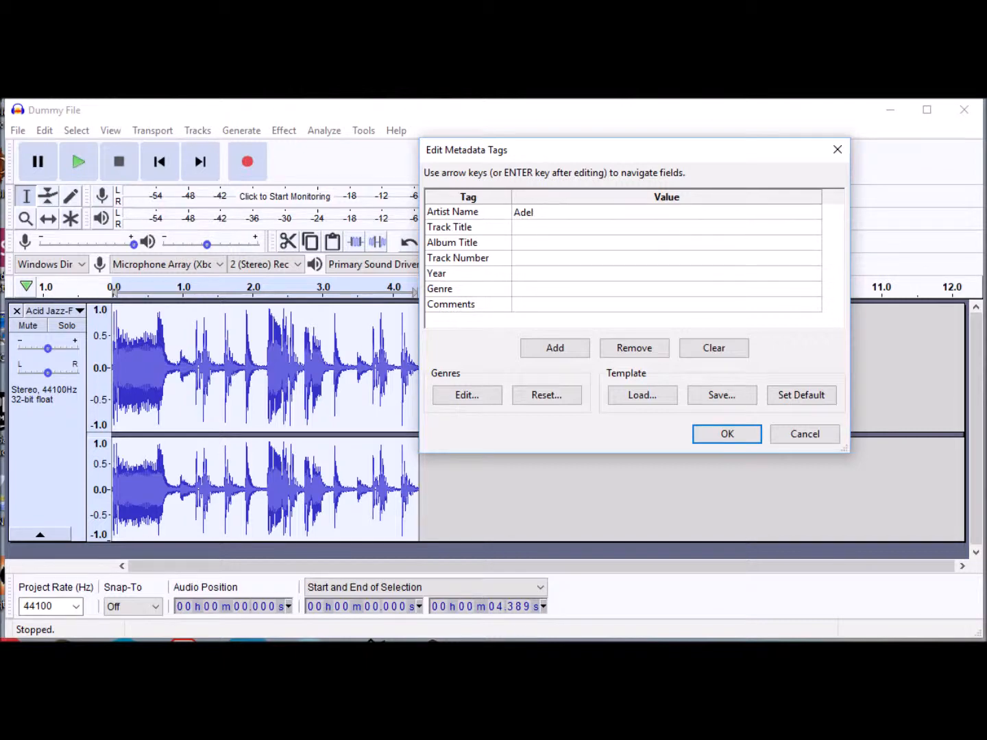
{"action": "left_click", "coordinate": [467, 220]}
{"action": "left_click", "coordinate": [467, 212]}
Step: Clear all metadata tag values and accept the empty tags to complete the WAV export
{"action": "left_click", "coordinate": [715, 349]}
{"action": "left_click", "coordinate": [459, 226]}
{"action": "left_click", "coordinate": [712, 348]}
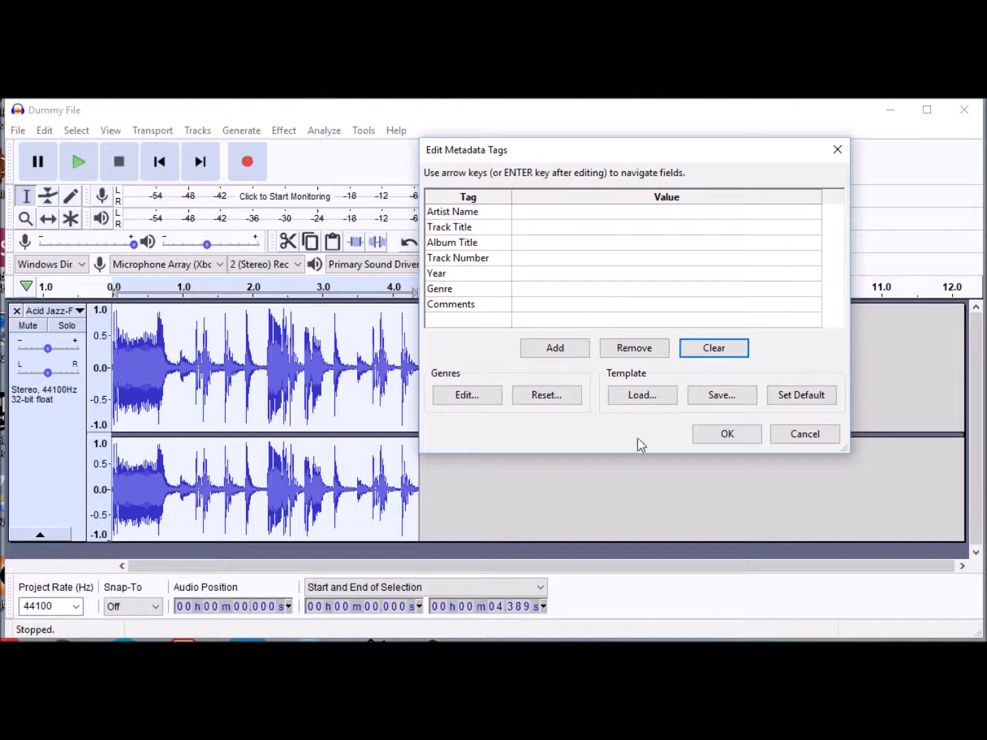
{"action": "left_click", "coordinate": [727, 435]}
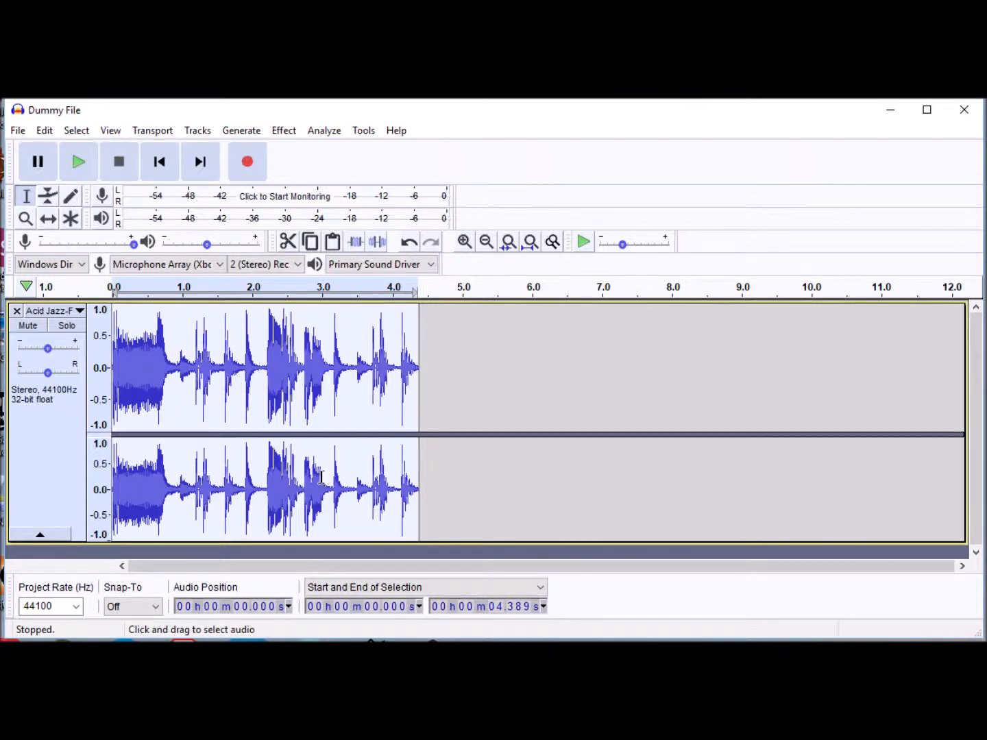
{"action": "left_click", "coordinate": [18, 130]}
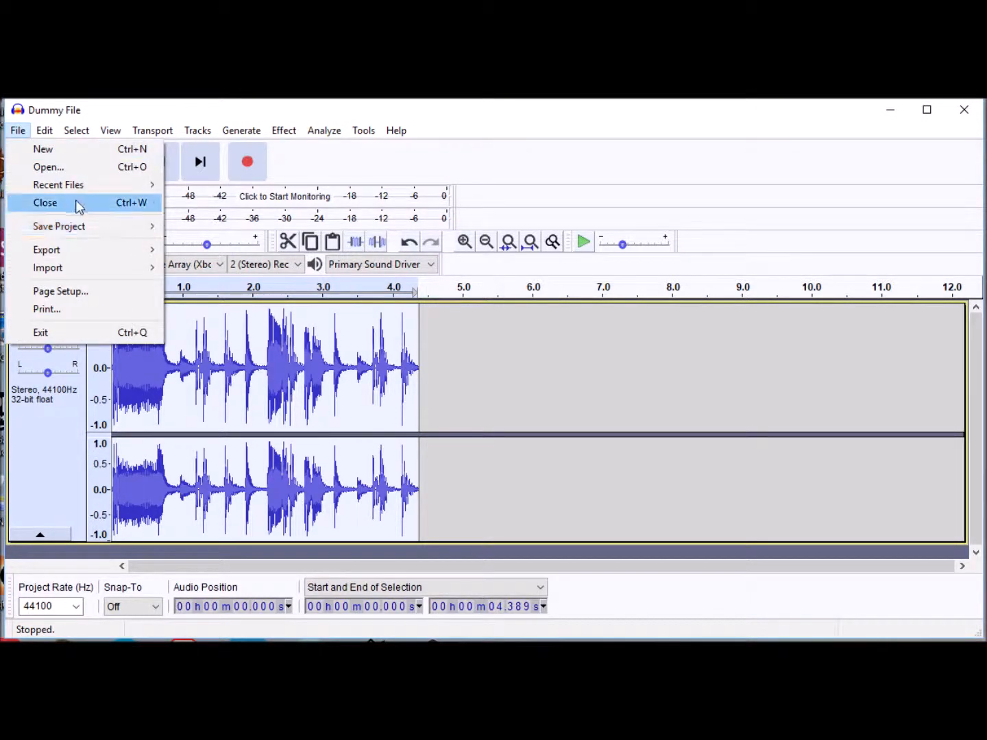
{"action": "mouse_move", "coordinate": [84, 187]}
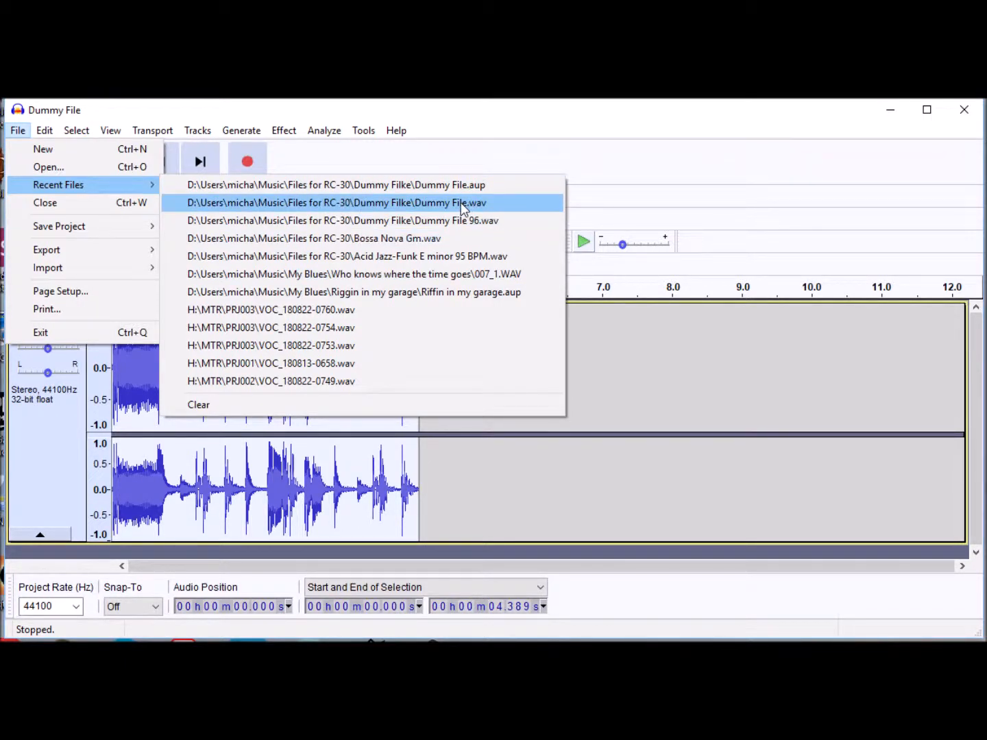
{"action": "left_click", "coordinate": [795, 353]}
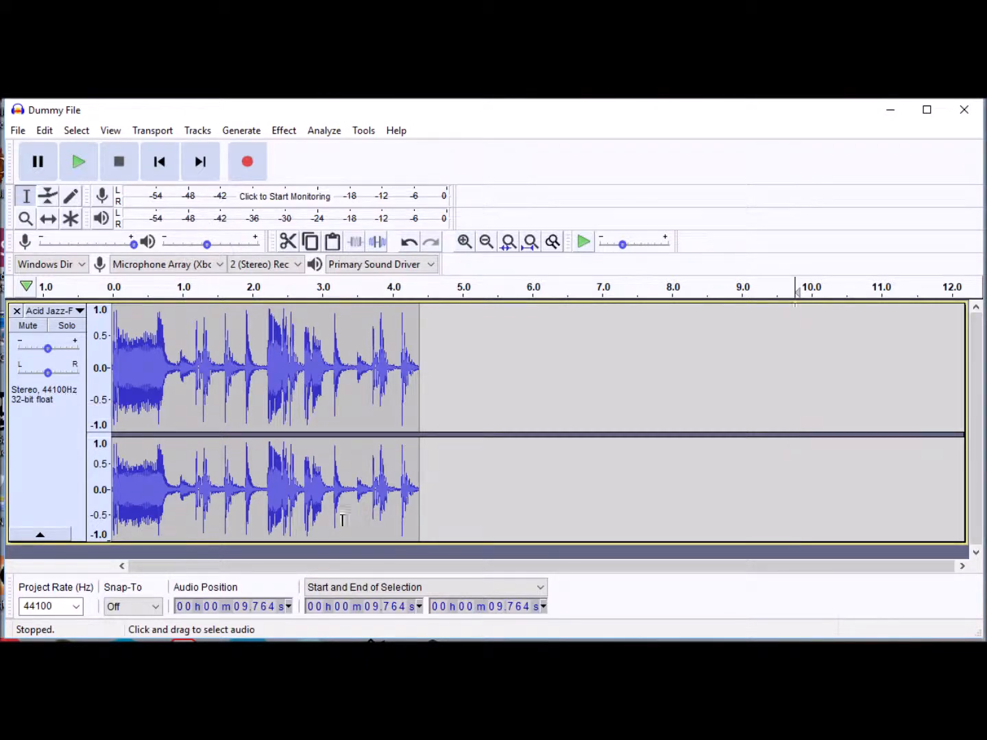
{"action": "left_click", "coordinate": [76, 607]}
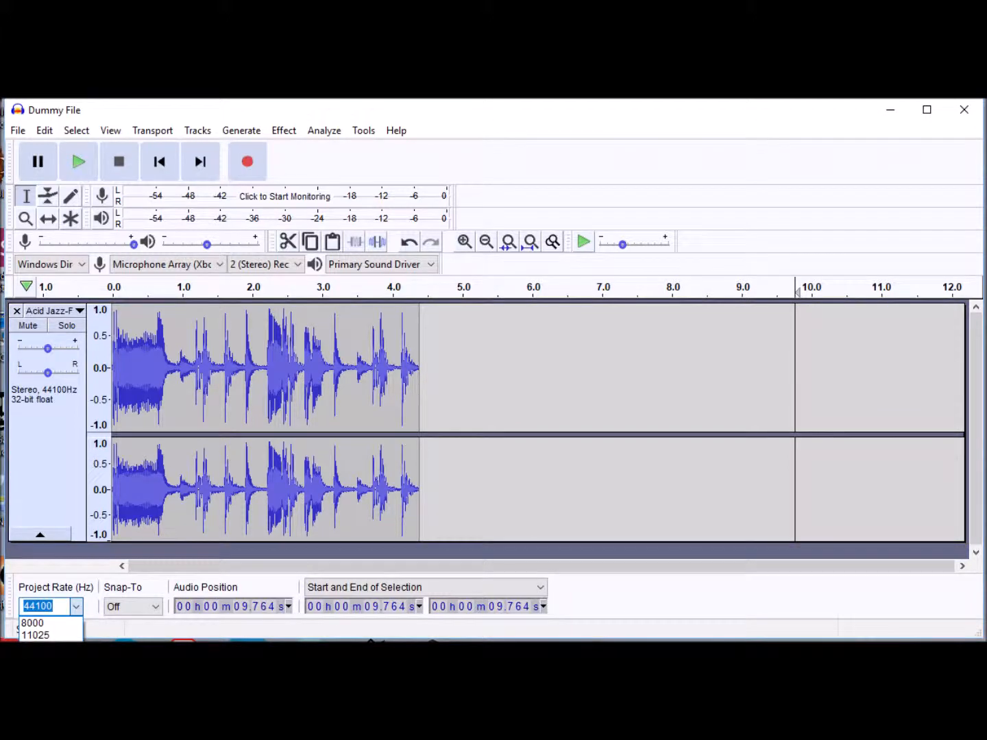
{"action": "left_click", "coordinate": [77, 608]}
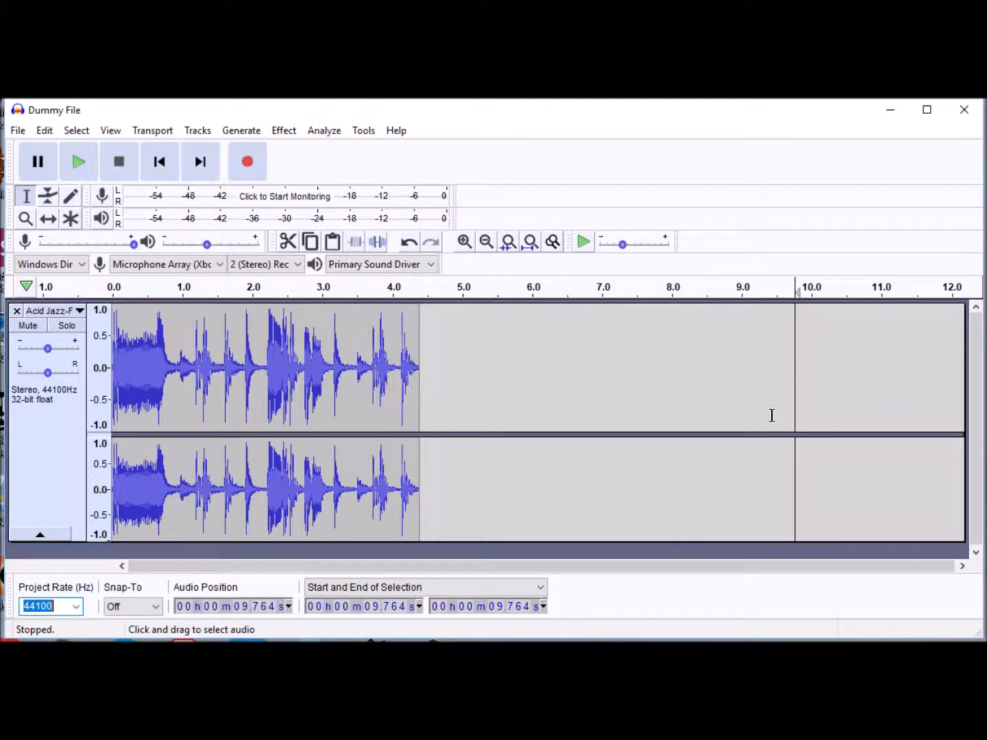